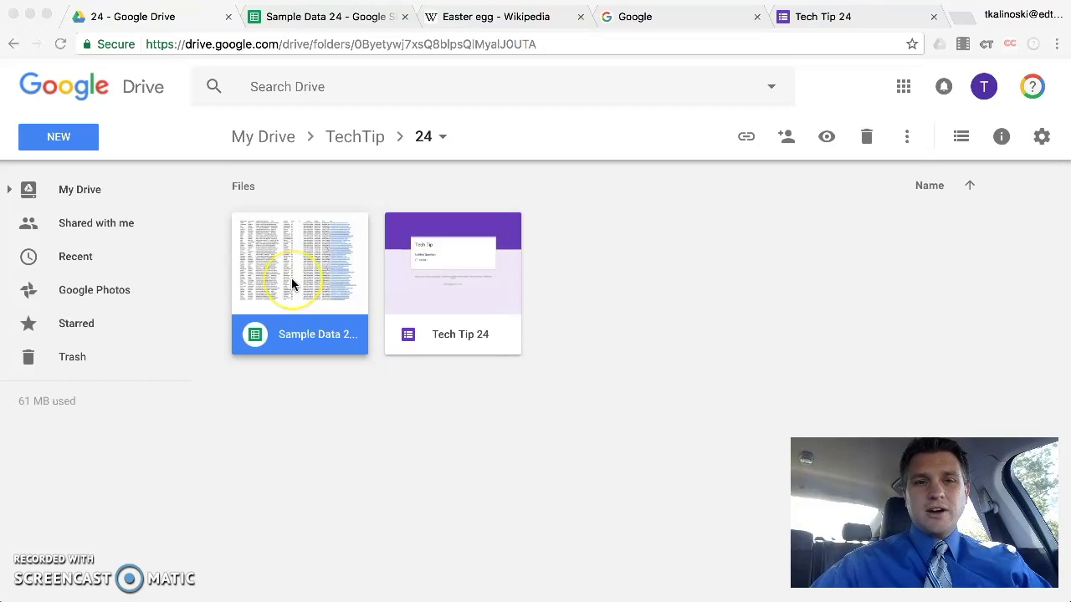
- Switch to the Sample Data 24 spreadsheet and look through its rows of contact data
click(323, 17)
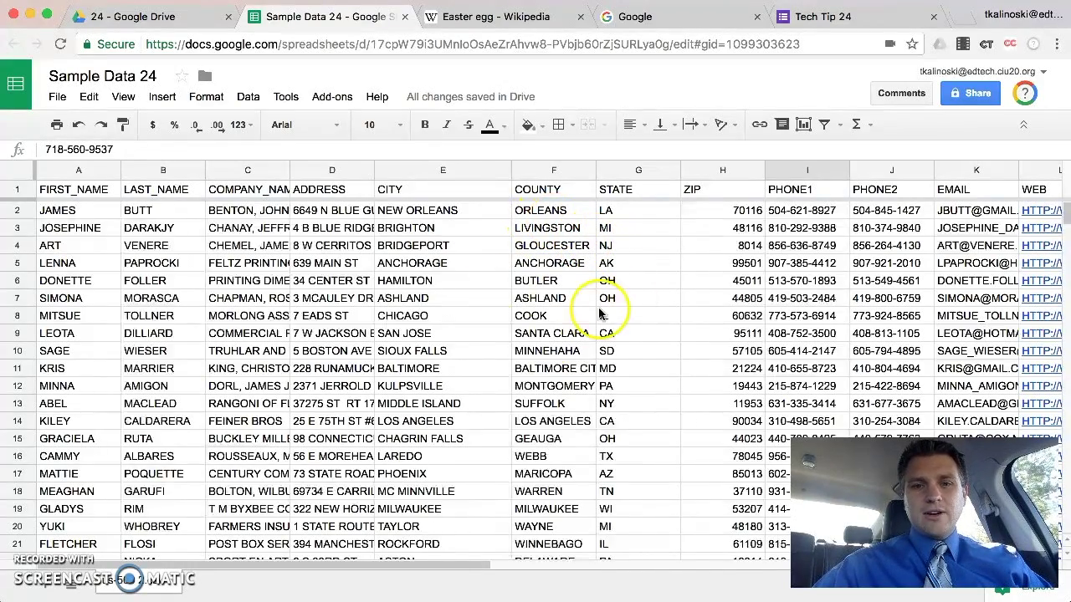
scroll(621, 340, down, 20)
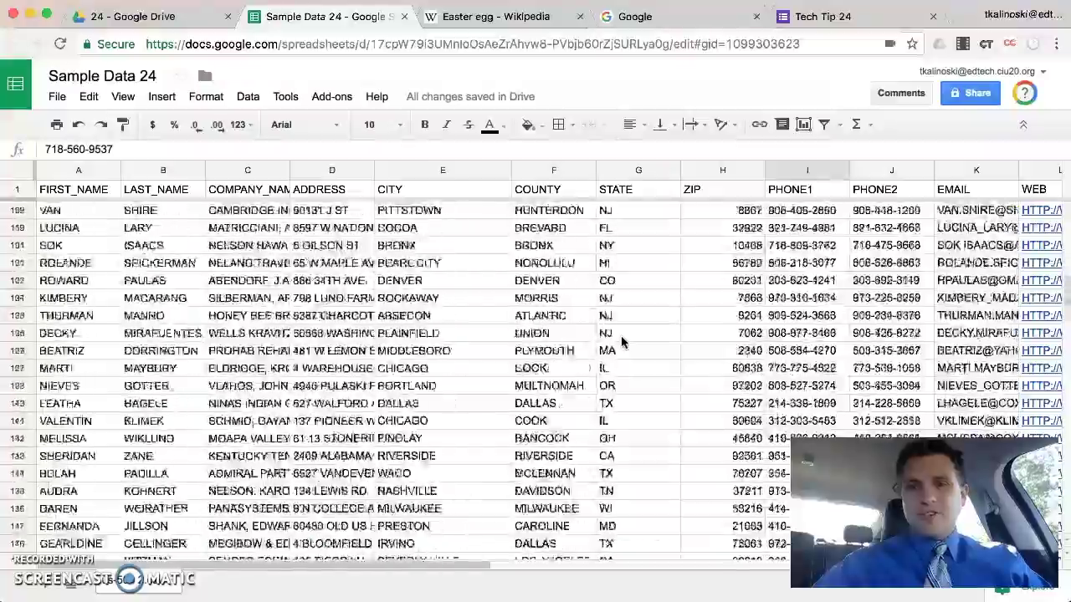
scroll(621, 341, down, 20)
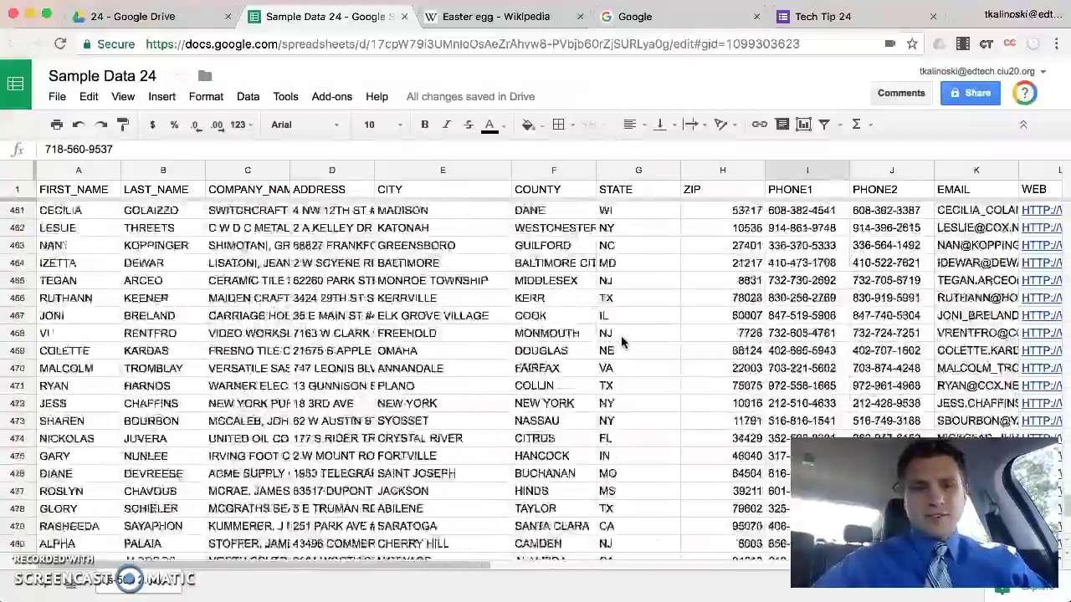
scroll(620, 341, up, 20)
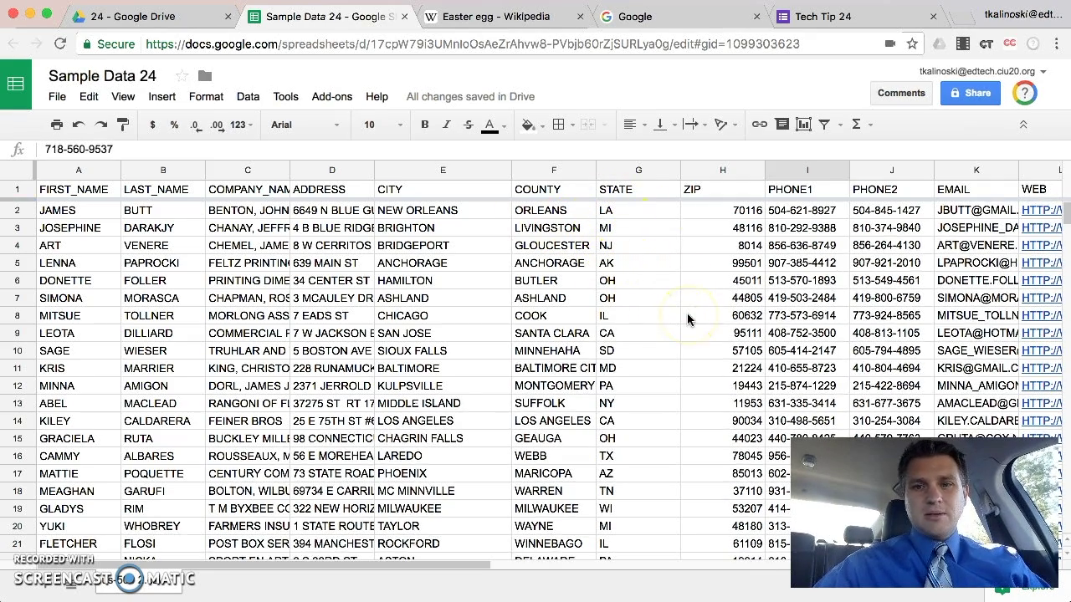
- Select the entire sheet and turn on a filter for all of its columns
click(23, 174)
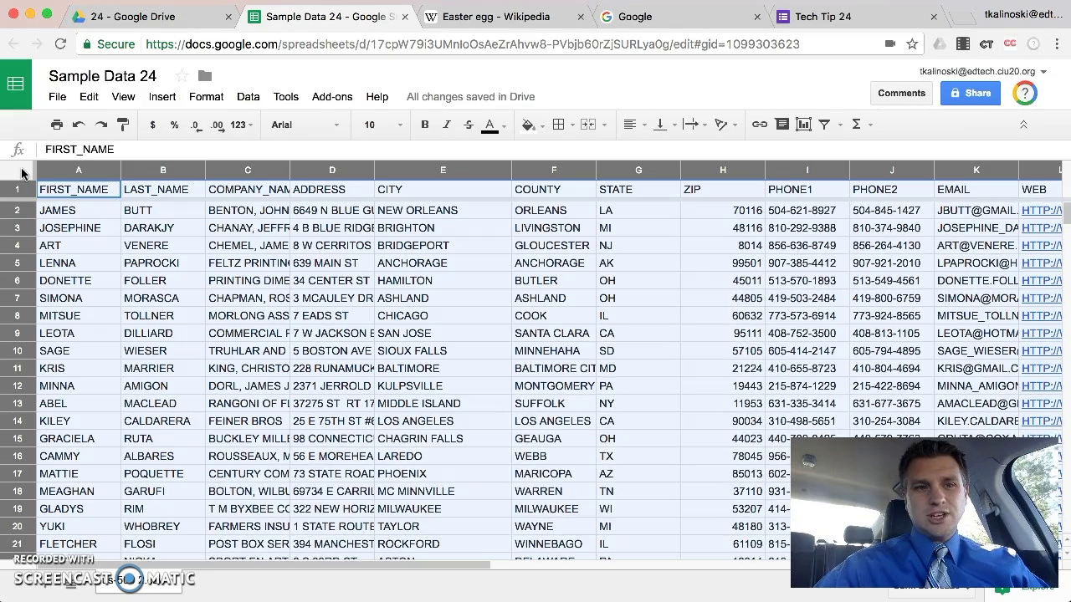
click(32, 171)
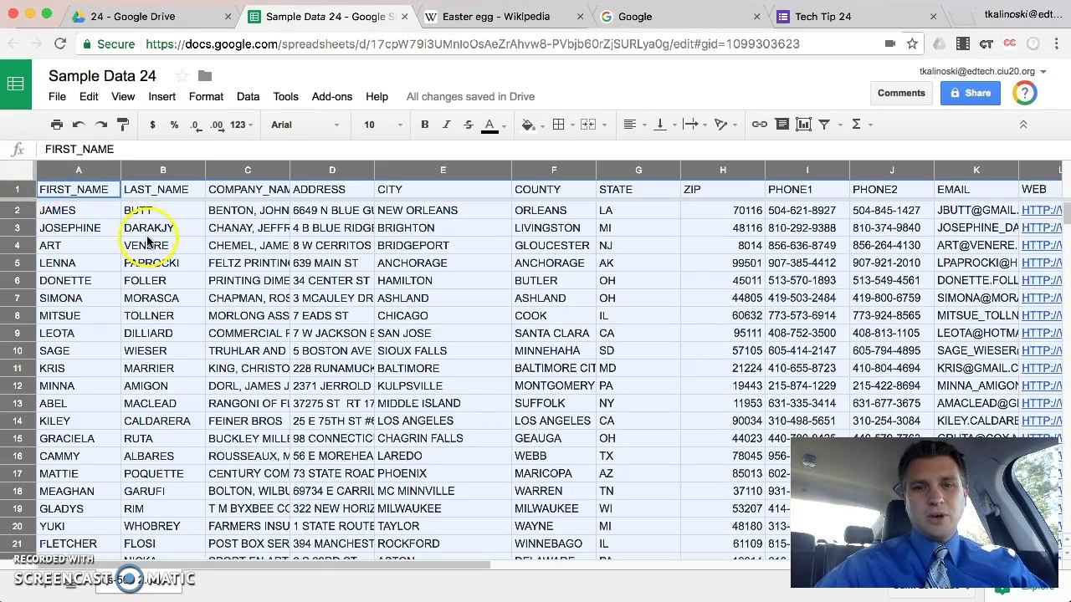
scroll(548, 443, down, 12)
scroll(548, 443, up, 12)
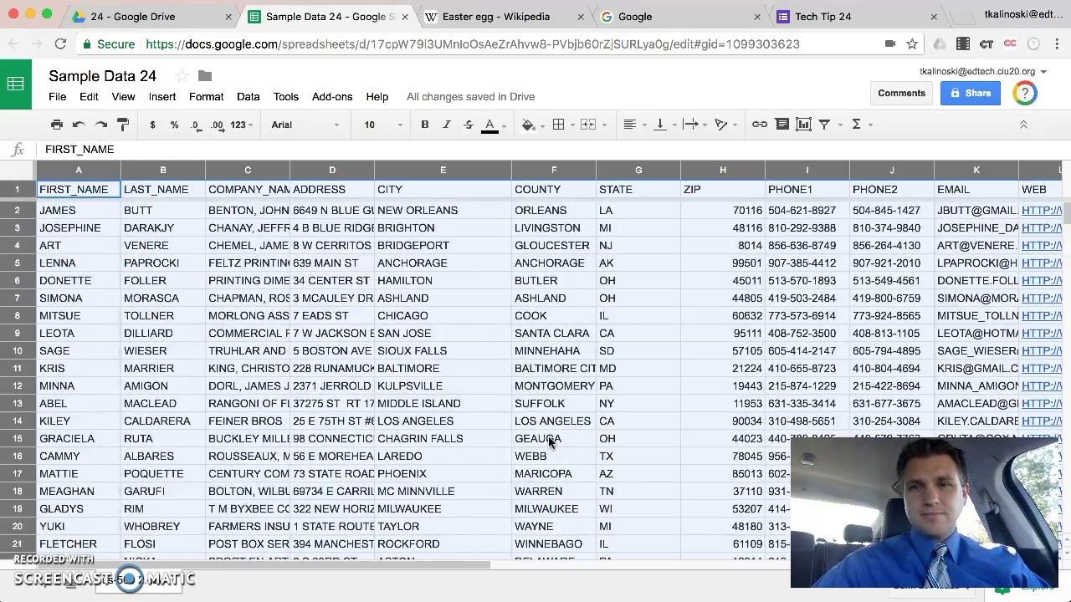
click(802, 144)
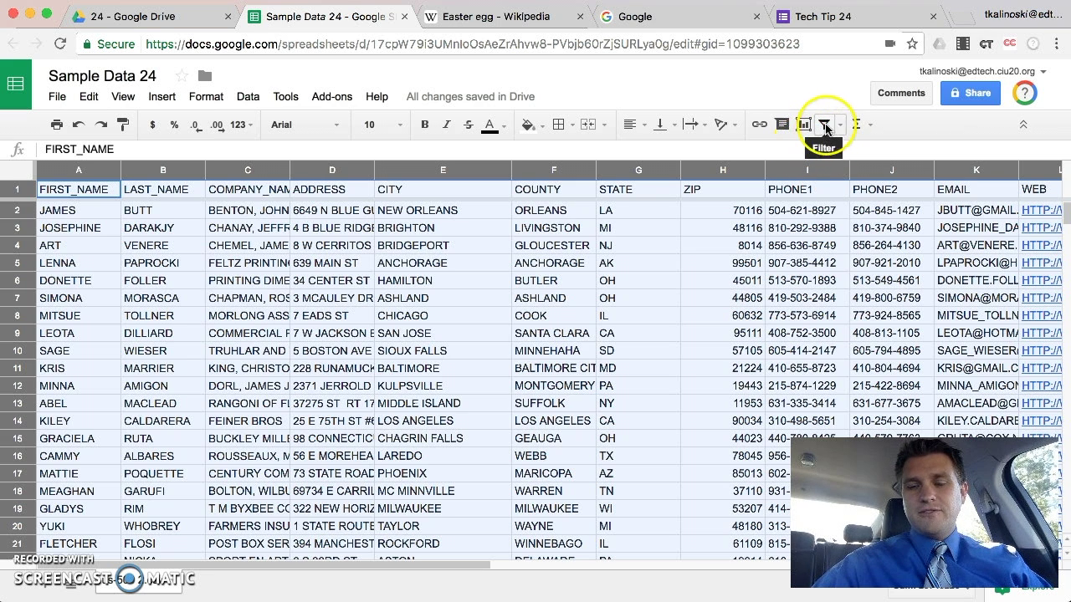
click(825, 128)
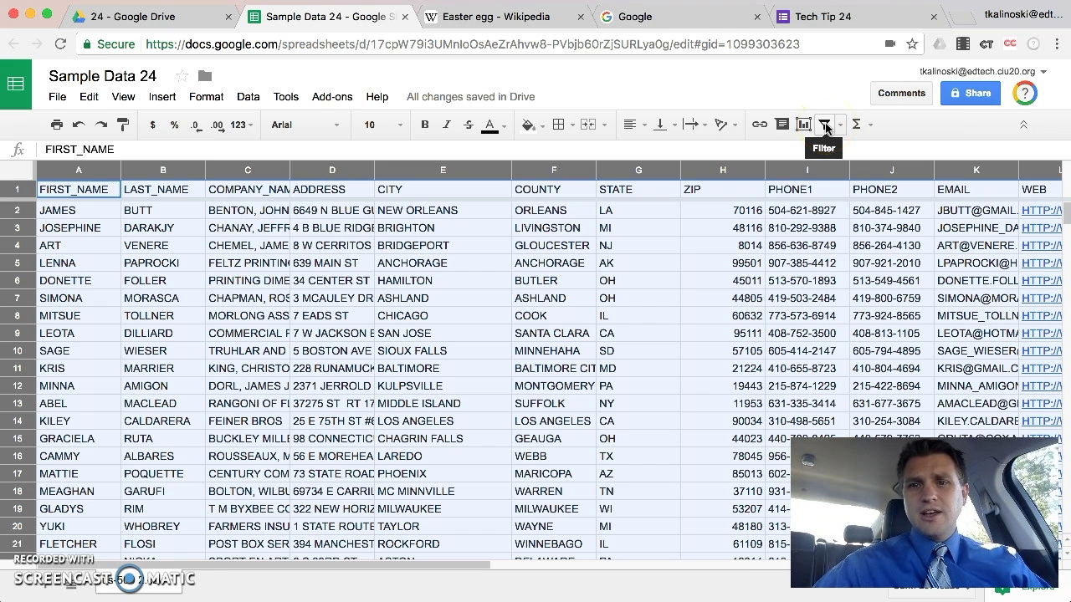
click(825, 127)
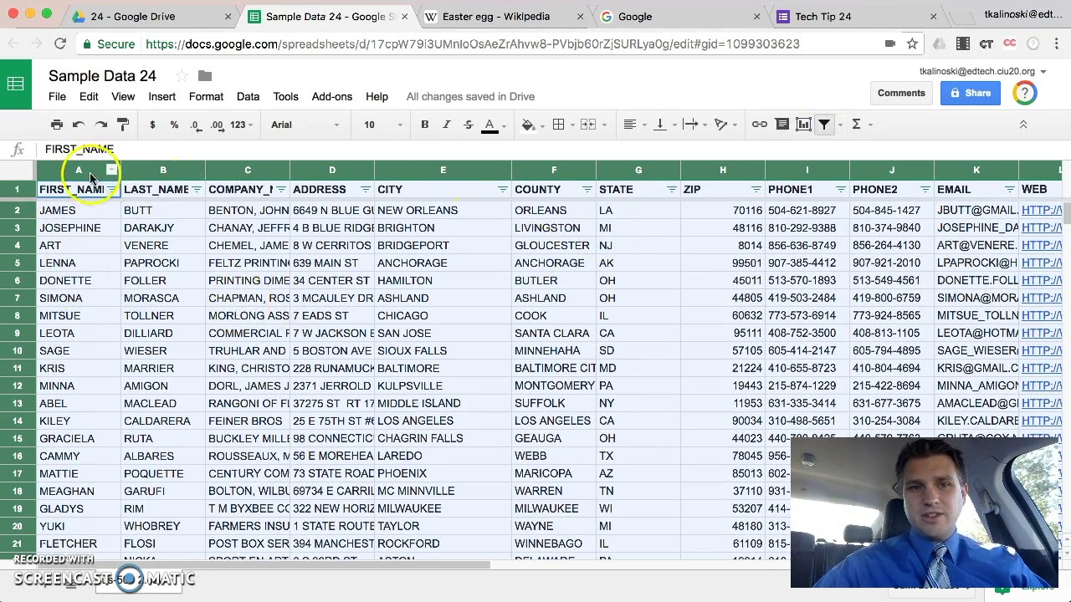
click(634, 264)
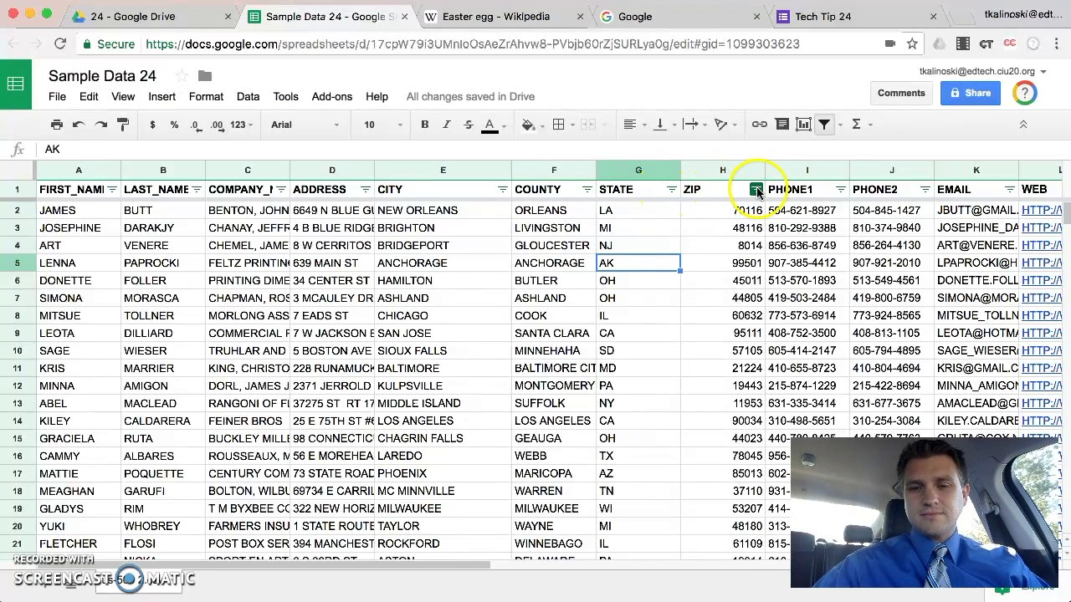
- Open the STATE column's filter, review its list of values and clear all the selected states
click(671, 191)
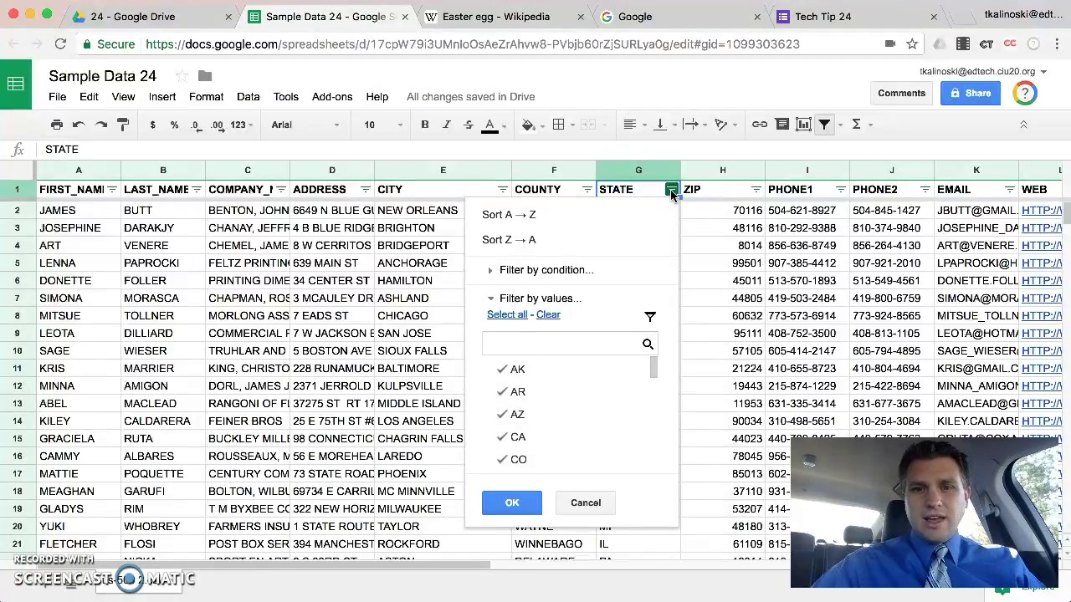
scroll(540, 436, down, 1)
scroll(544, 452, down, 15)
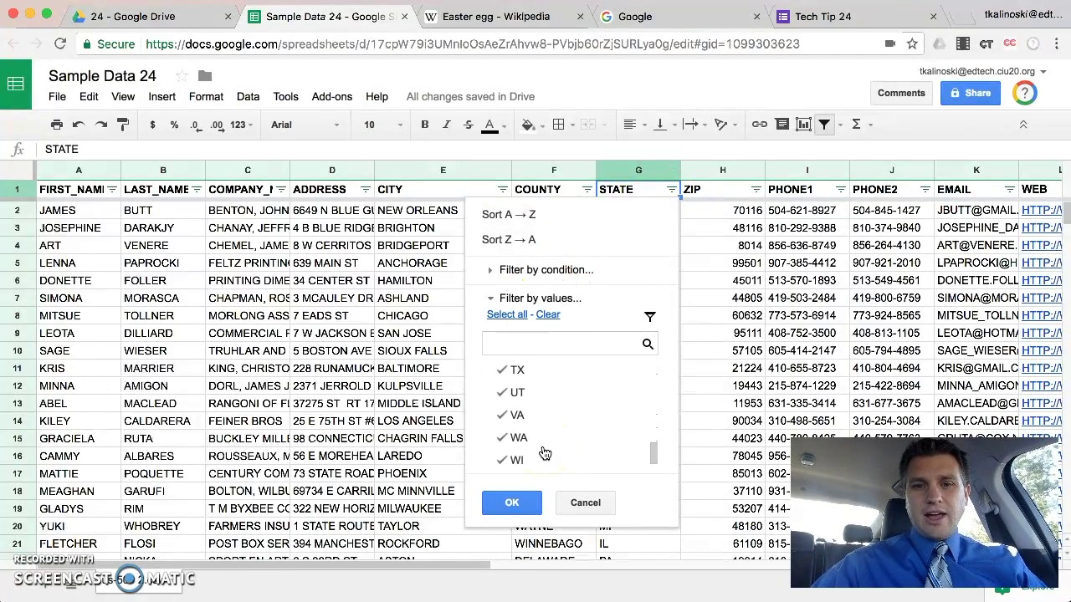
scroll(544, 453, up, 15)
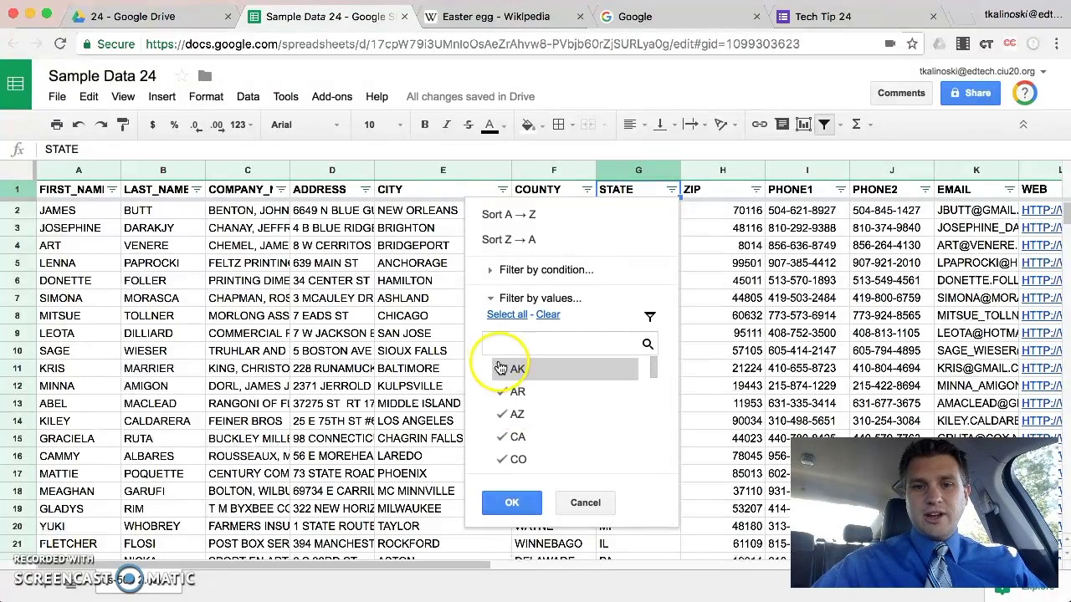
click(548, 316)
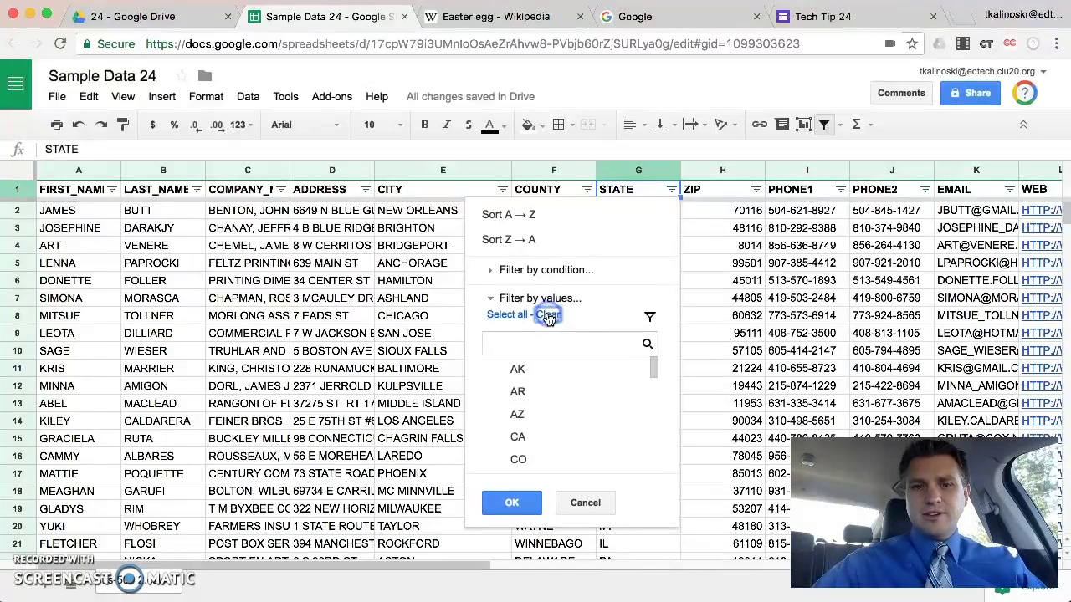
- Choose PA from the full list of STATE filter values and clear that selection again
scroll(556, 432, down, 6)
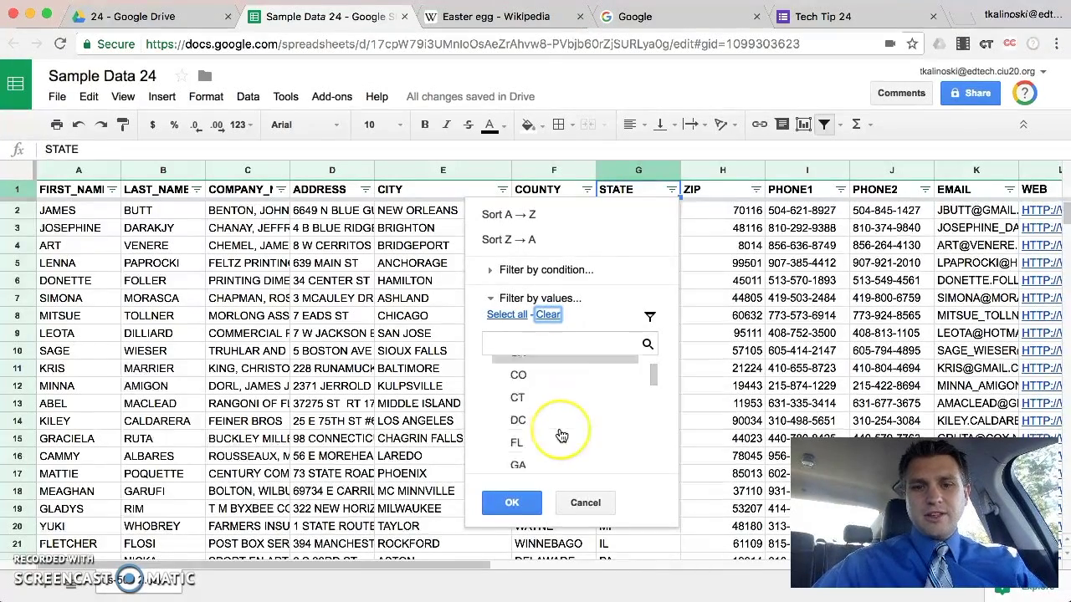
scroll(561, 435, down, 5)
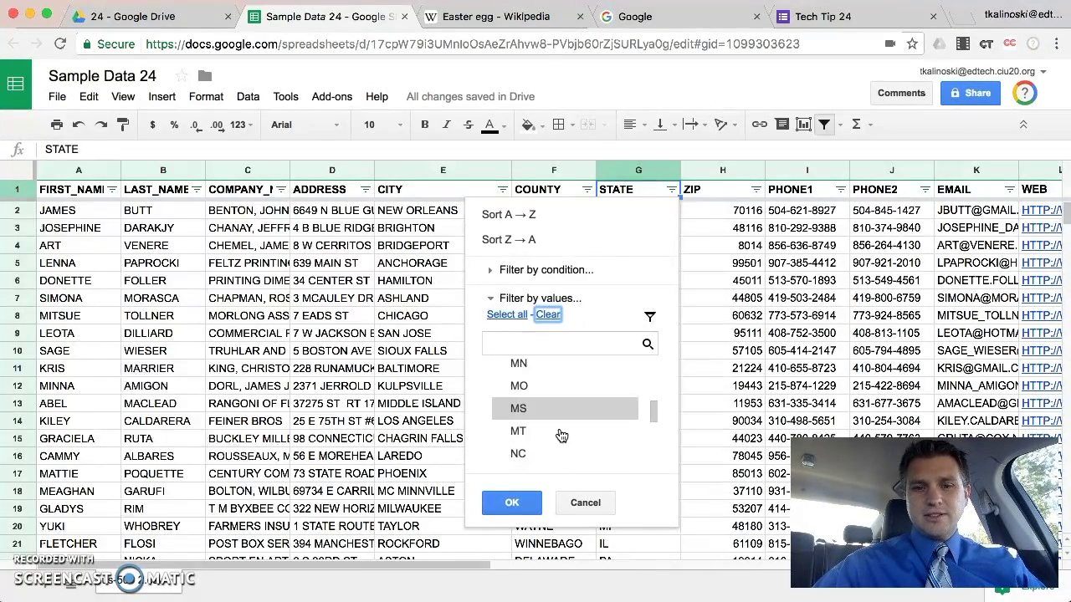
scroll(561, 435, up, 1)
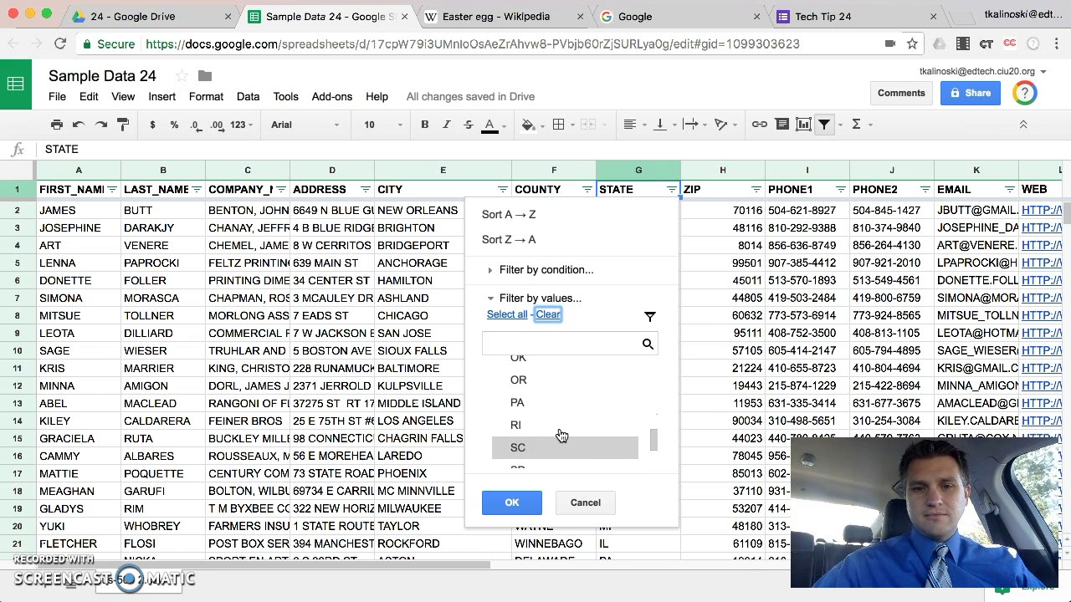
click(520, 404)
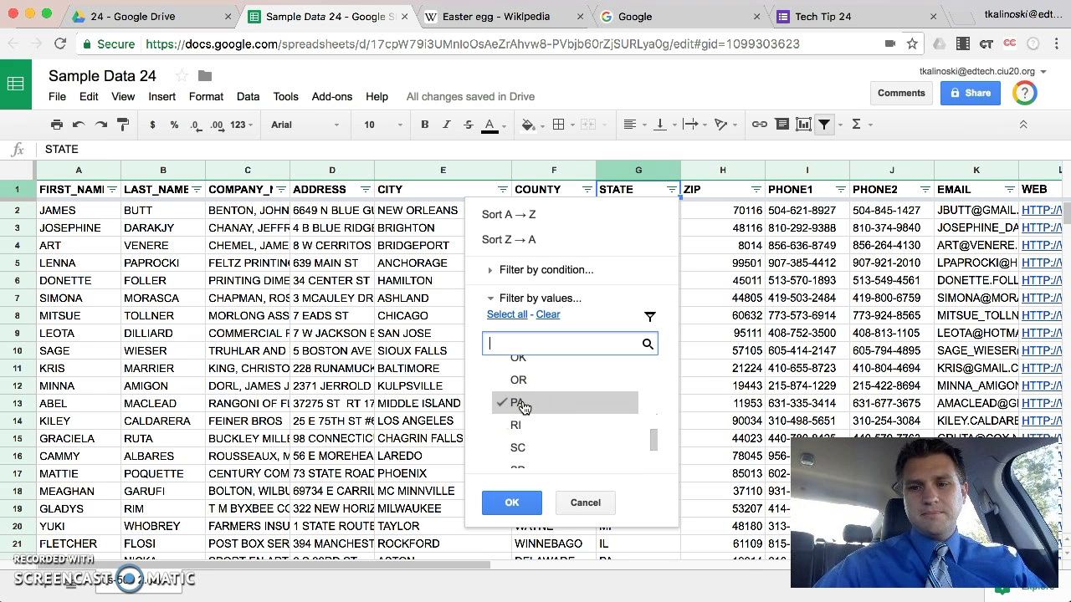
click(545, 315)
scroll(561, 414, up, 10)
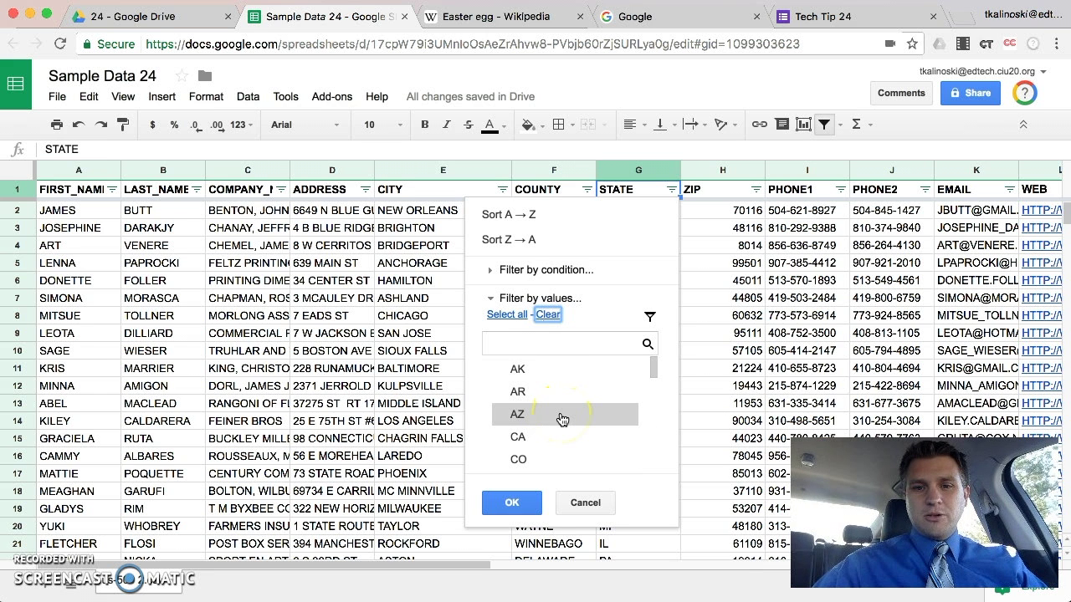
- Search the STATE filter values for "p", choose PA, apply the filter and look through the filtered rows
click(522, 340)
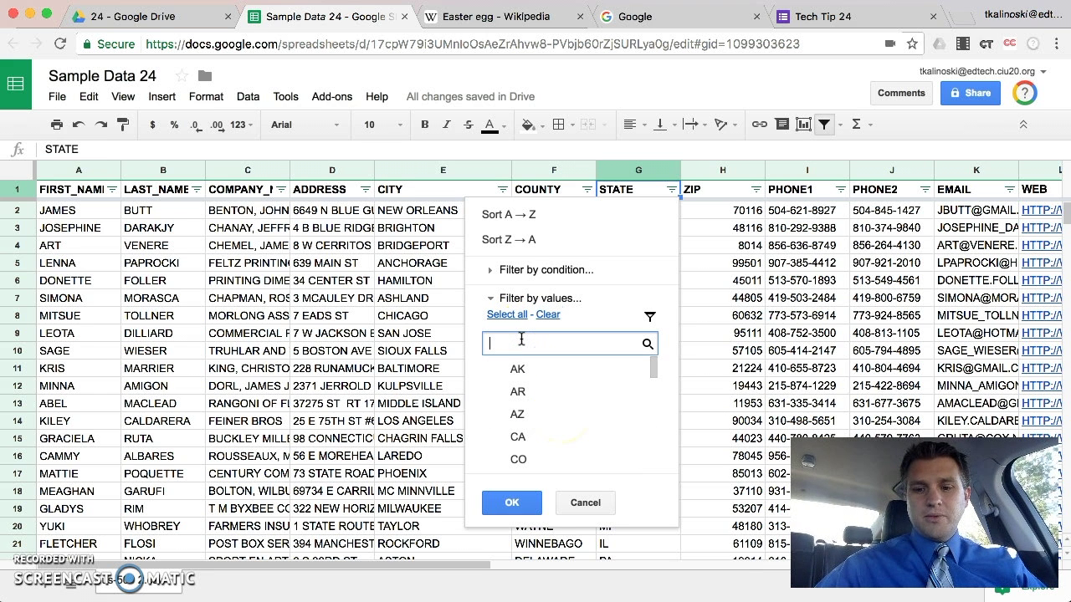
text(p)
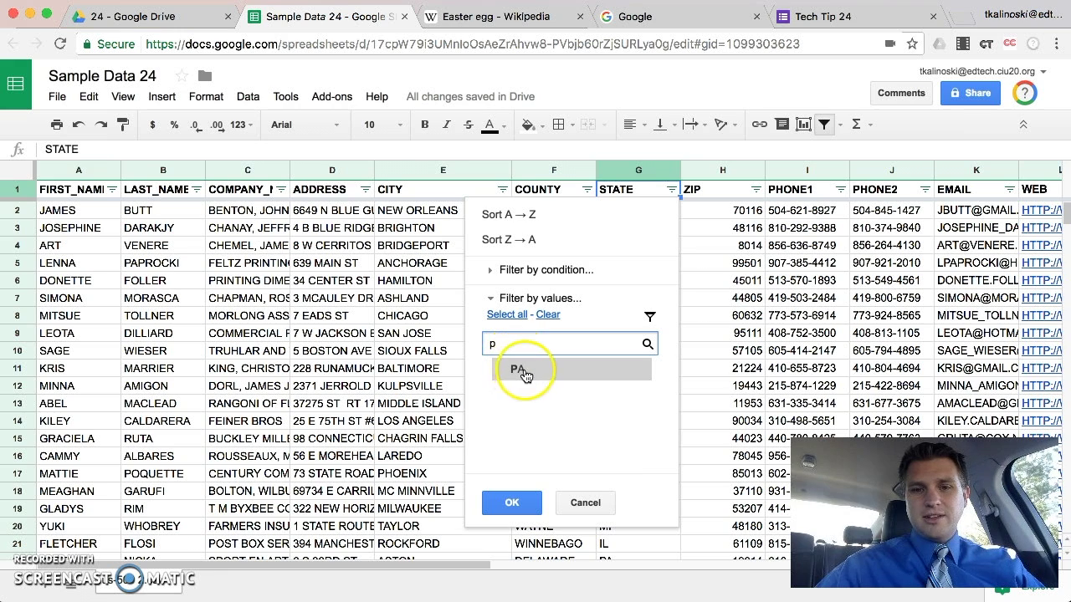
click(518, 371)
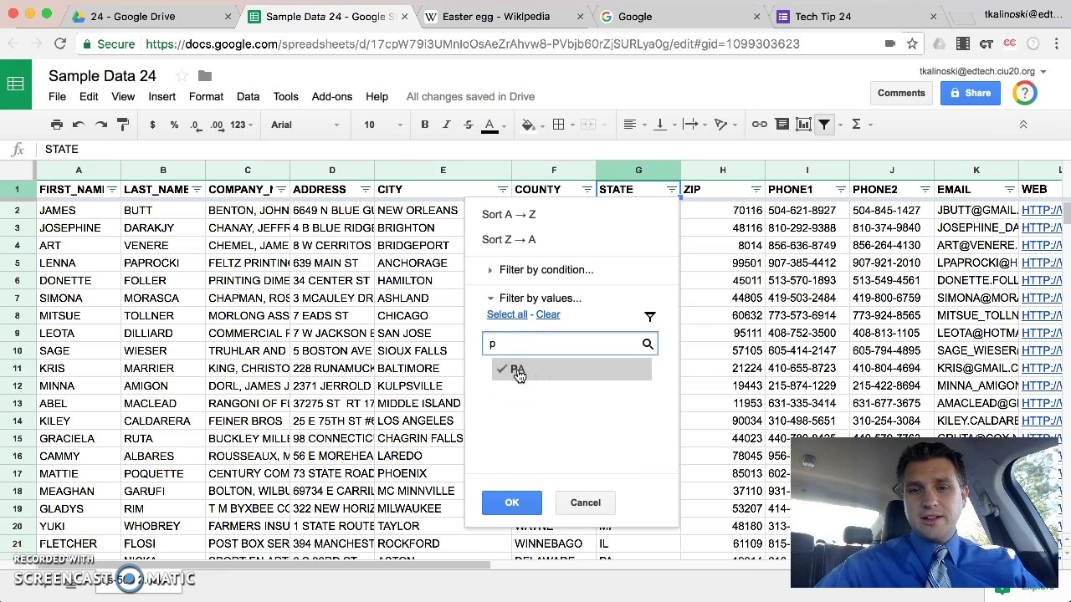
click(512, 502)
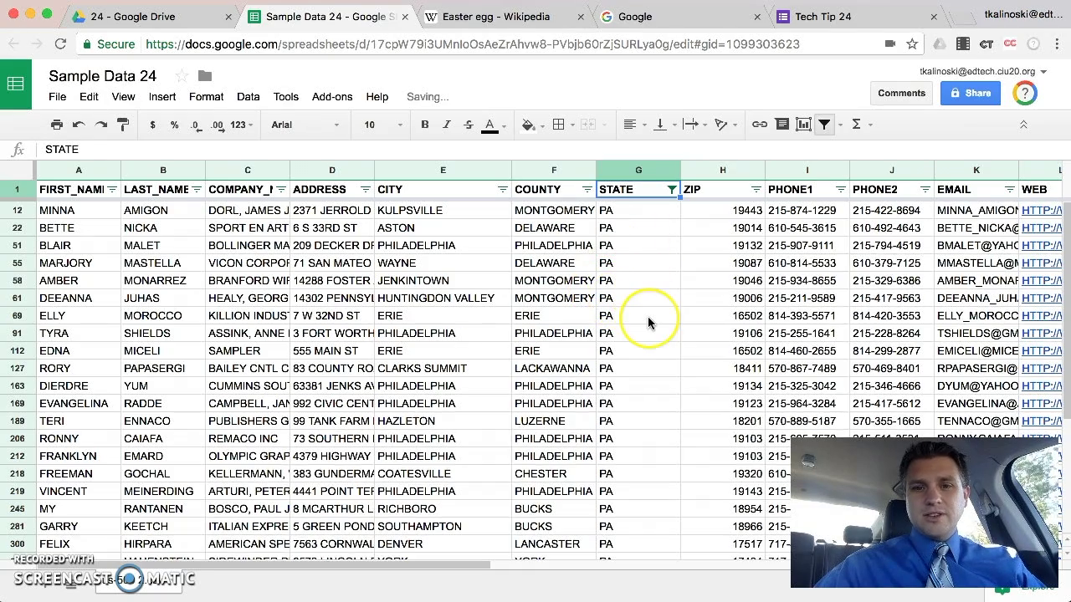
scroll(648, 323, down, 5)
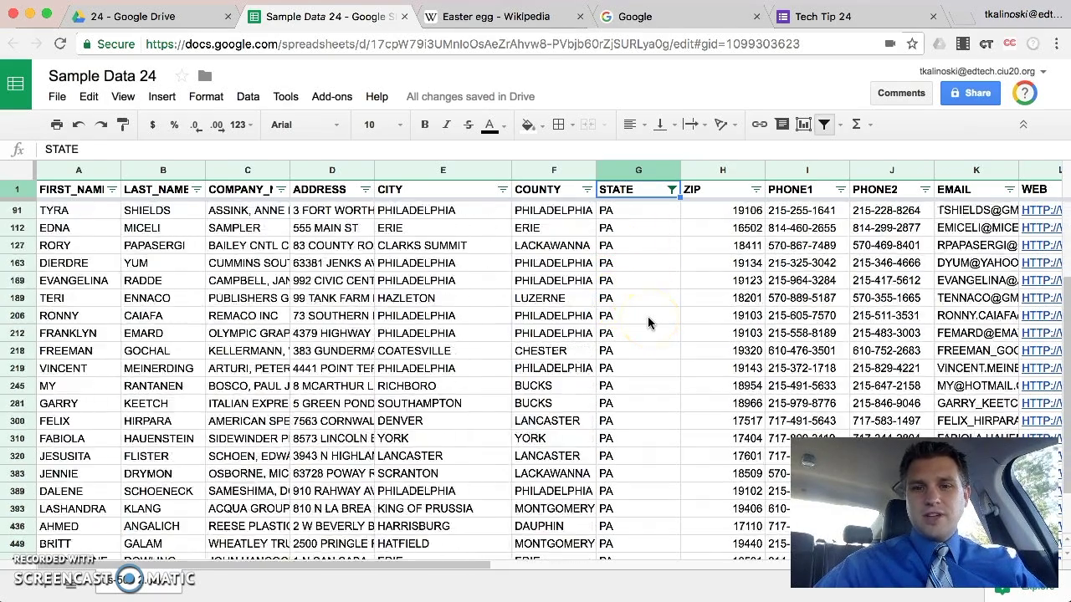
scroll(648, 323, up, 5)
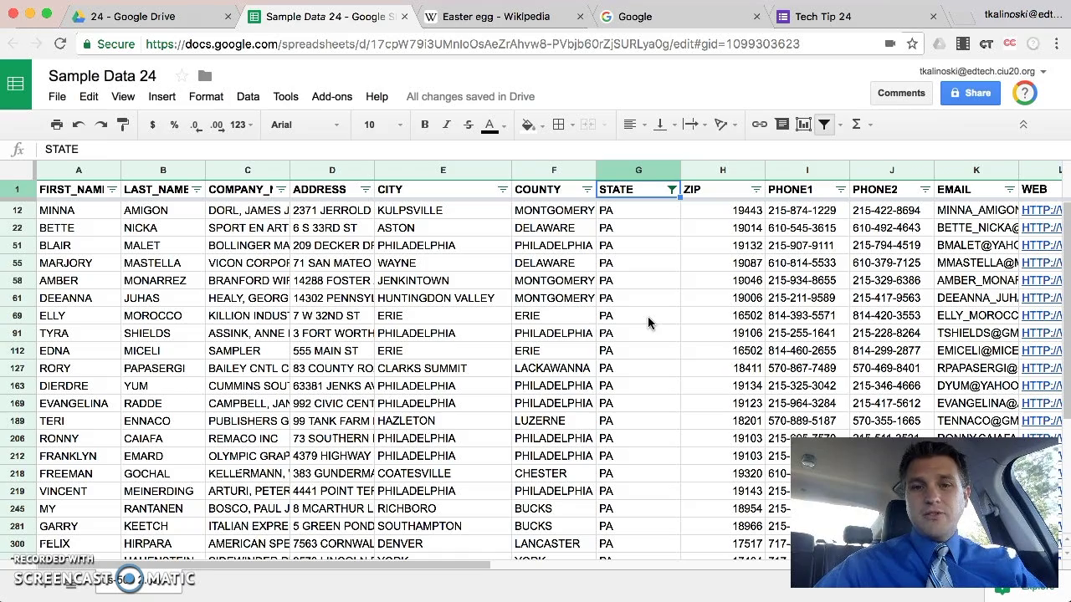
- Filter the COUNTY column by value so that only BUCKS is included
click(589, 190)
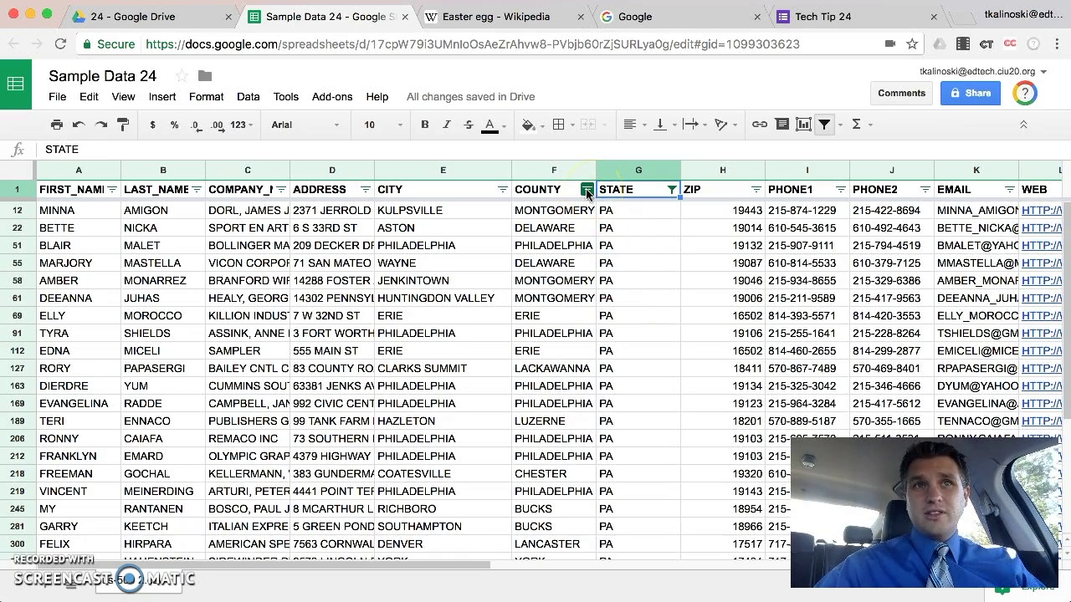
click(588, 191)
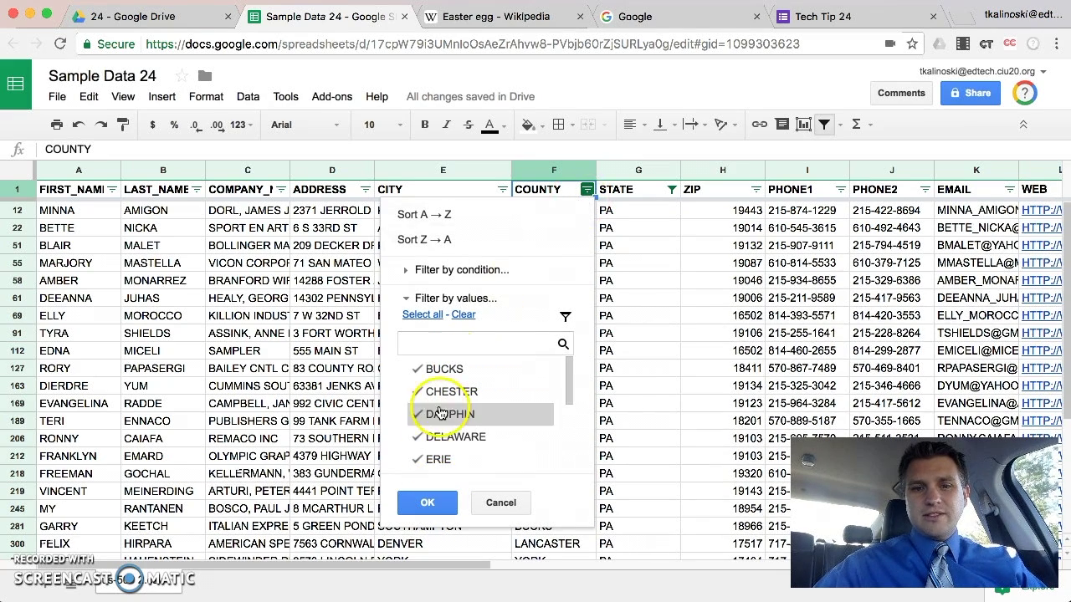
scroll(444, 418, down, 3)
scroll(456, 431, up, 2)
scroll(458, 432, up, 2)
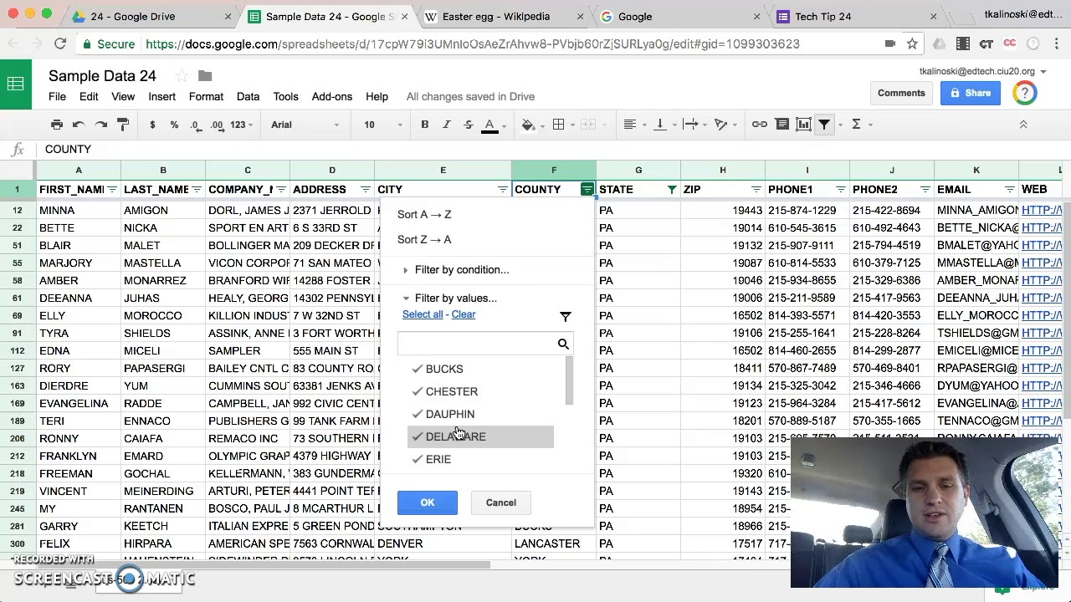
click(461, 316)
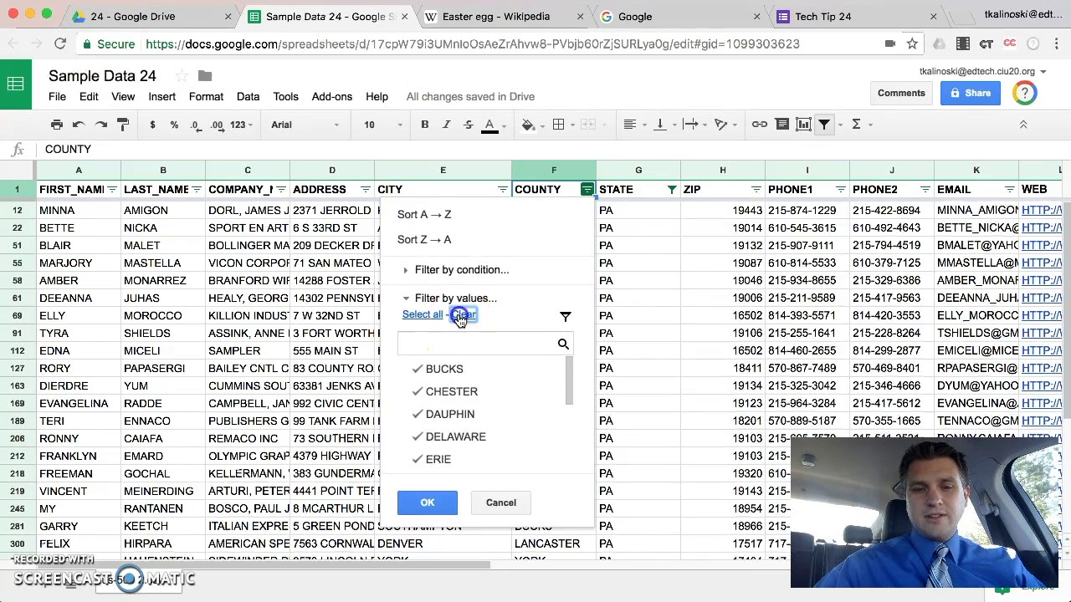
click(451, 375)
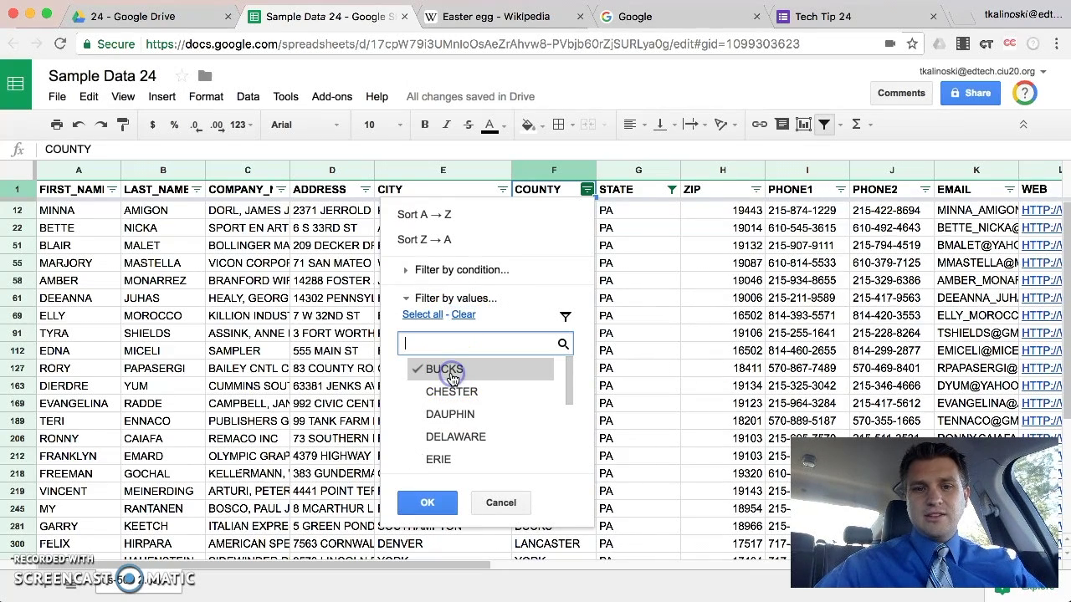
click(428, 502)
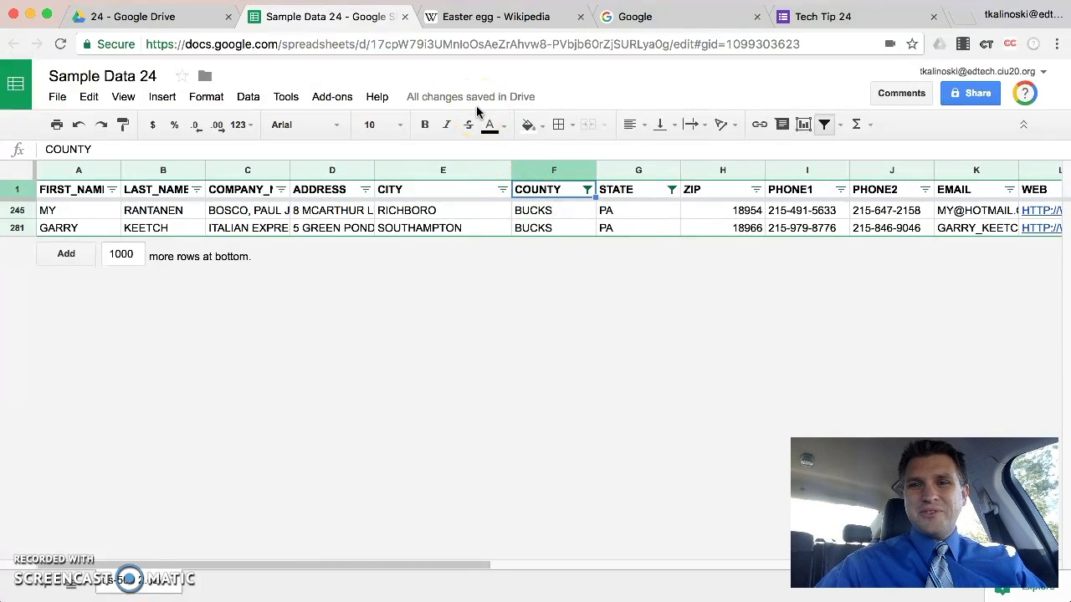
- Switch to the Wikipedia article on Easter eggs and examine its reference to Easter egg (media)
click(483, 21)
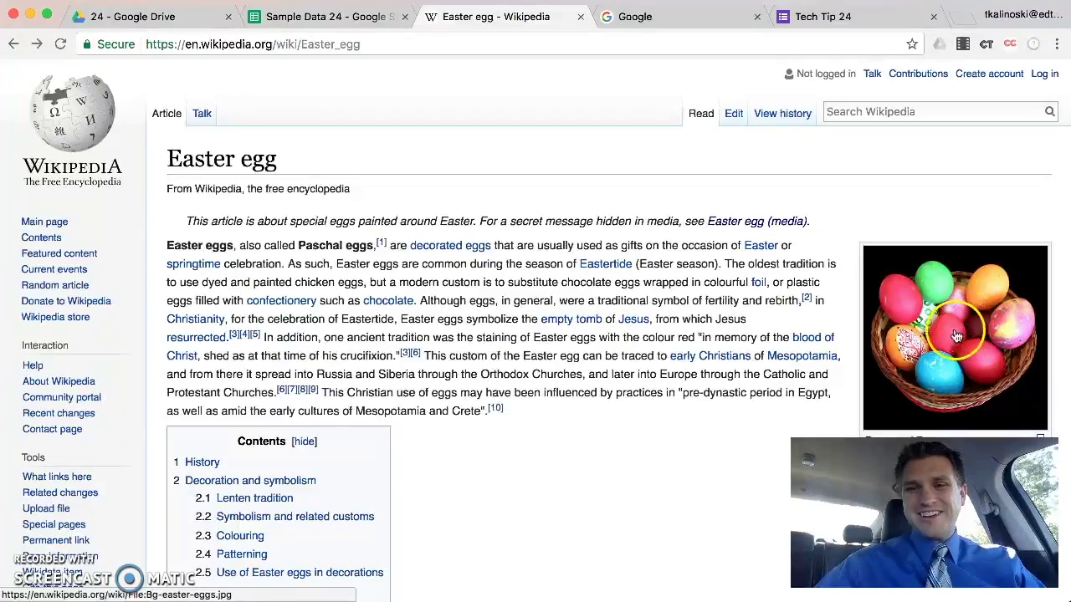
click(743, 224)
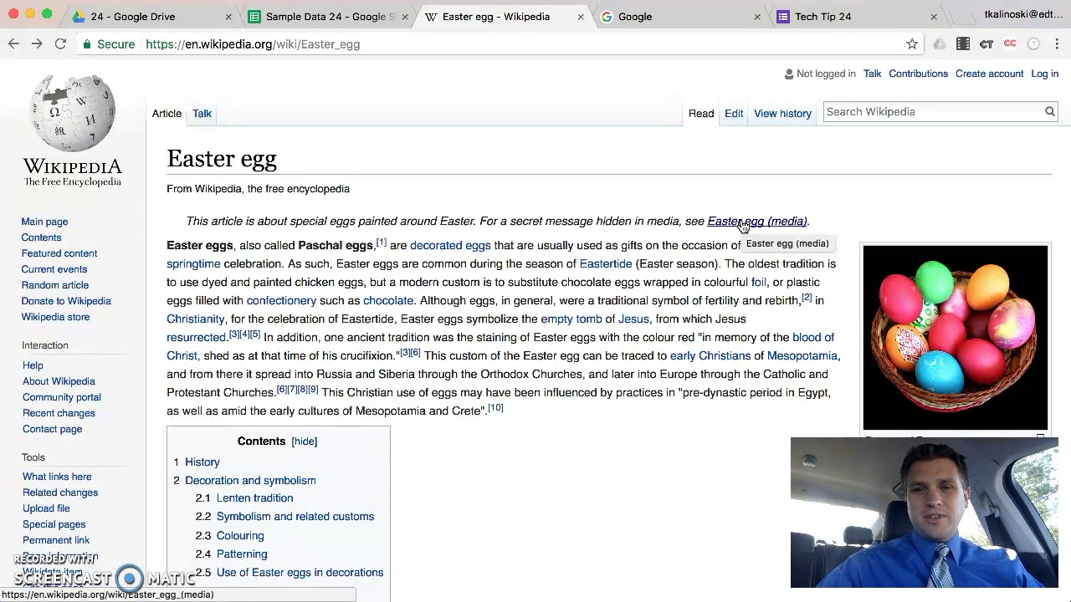
click(741, 224)
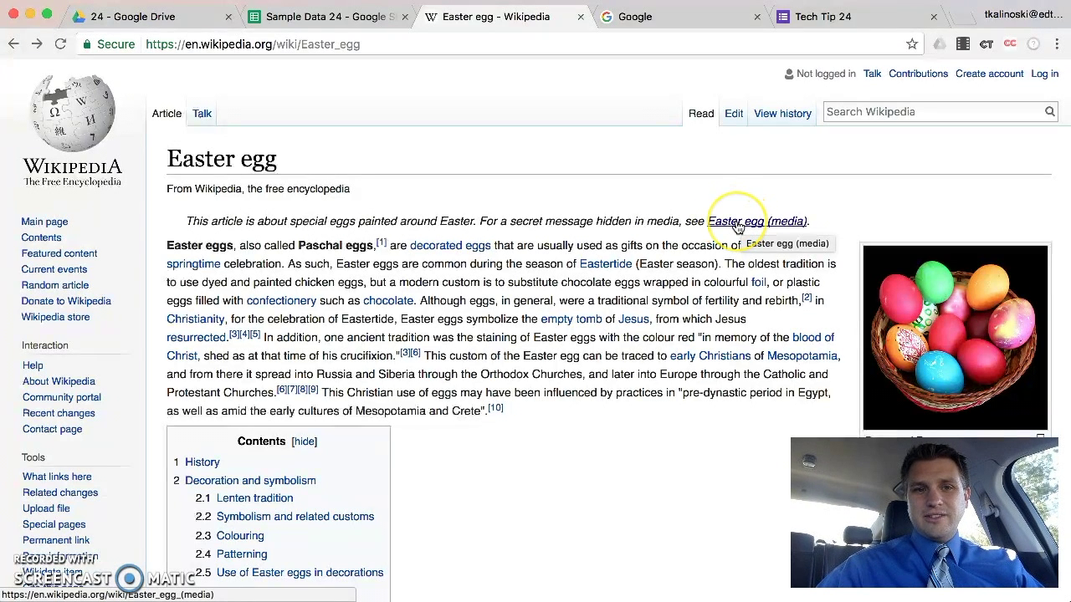
- Open the linked Wikipedia article Easter egg (media) and read its introduction
click(738, 226)
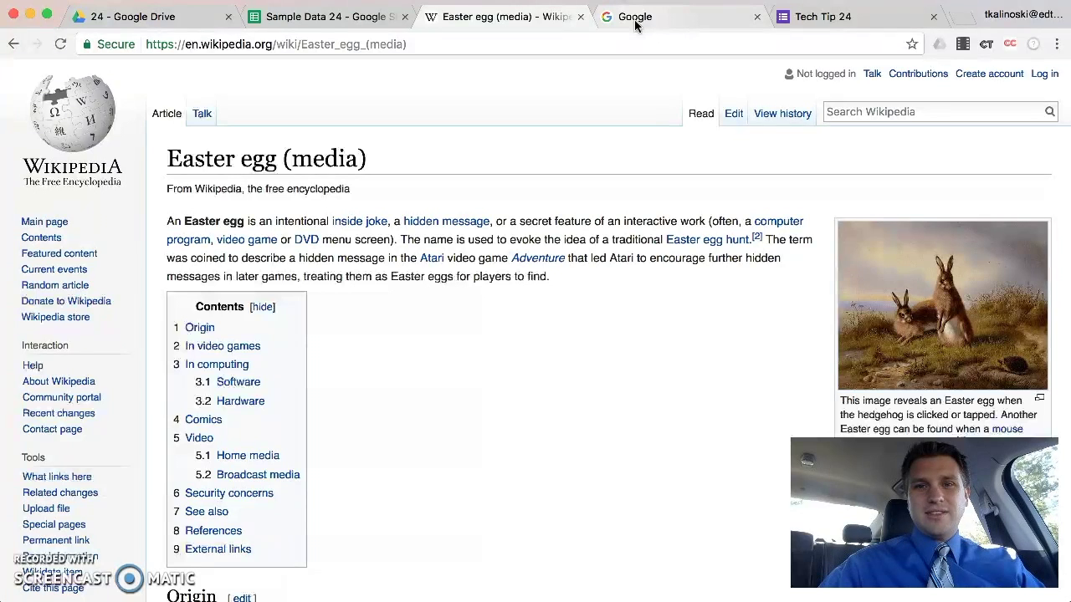
- Switch to the open Google page and search for "askew" to view its Easter egg
click(636, 23)
click(362, 326)
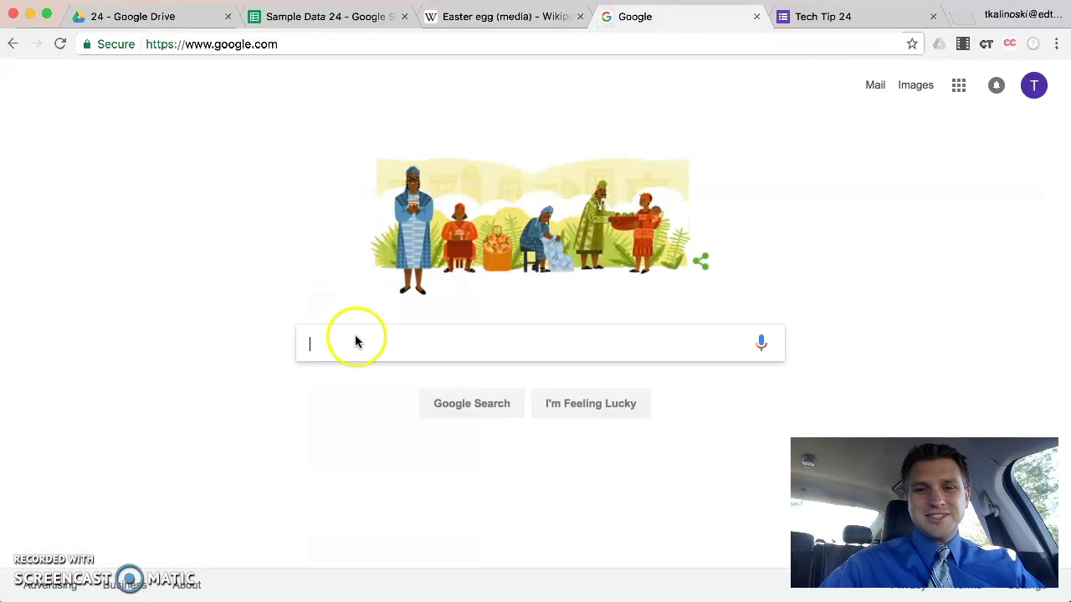
click(531, 330)
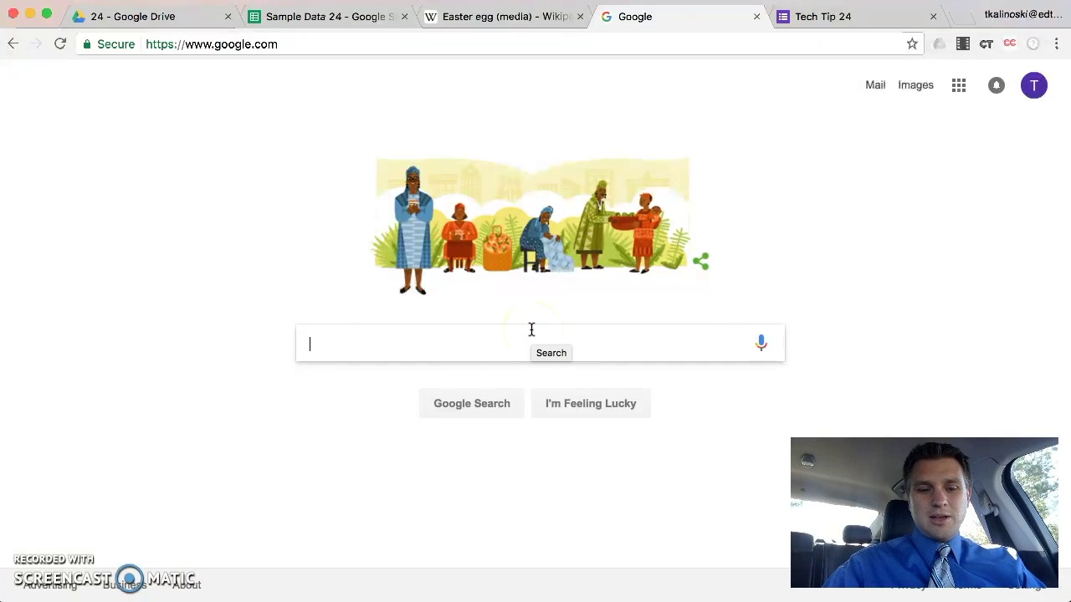
text(askew)
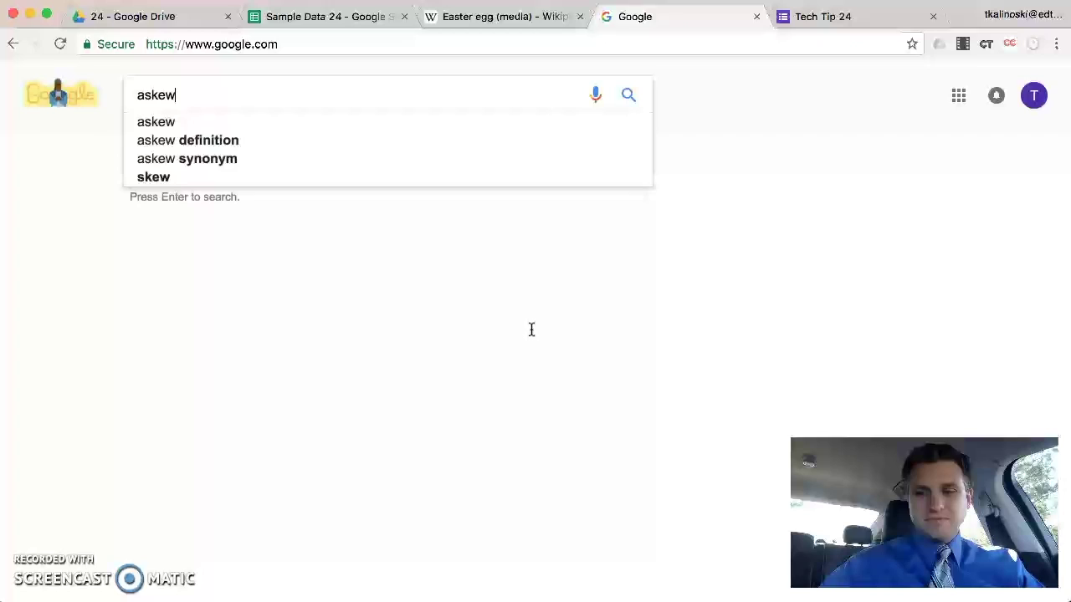
key(Return)
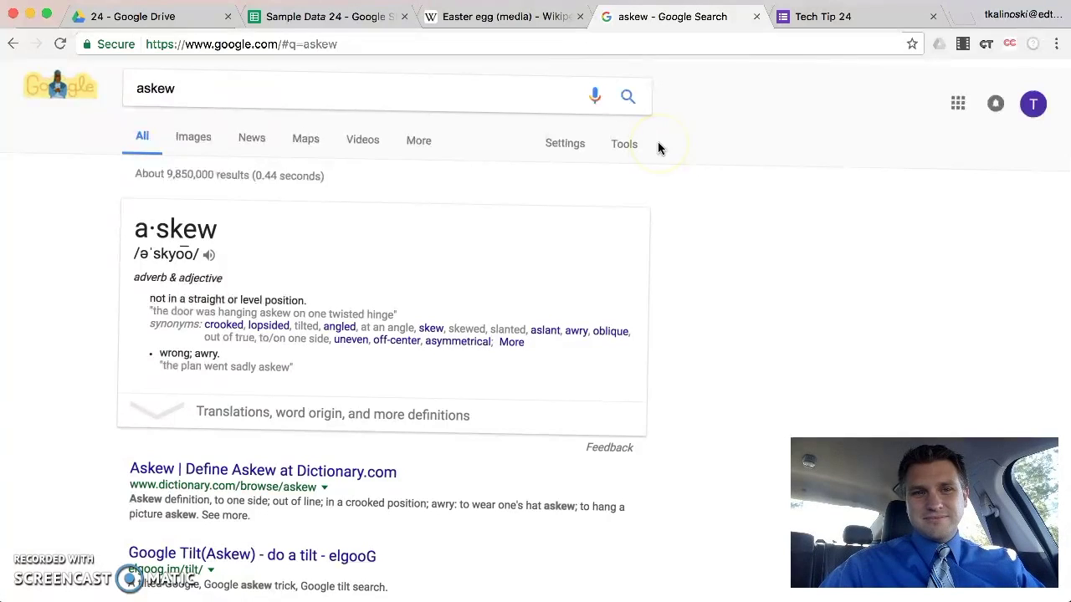
- Return to the Google home page and search for the suggested phrase "do a barrel roll"
click(74, 94)
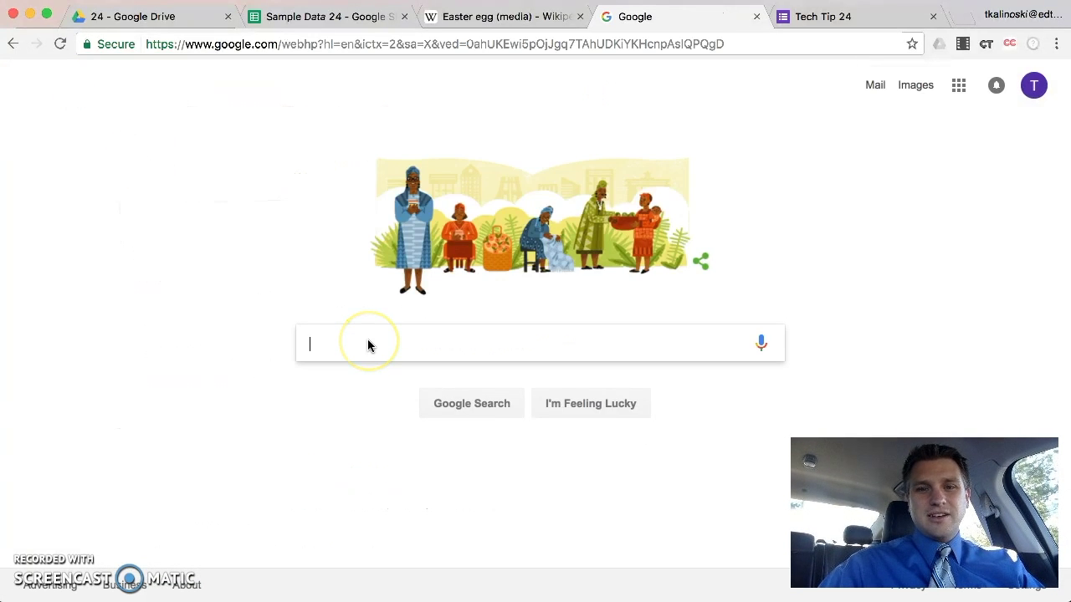
click(399, 342)
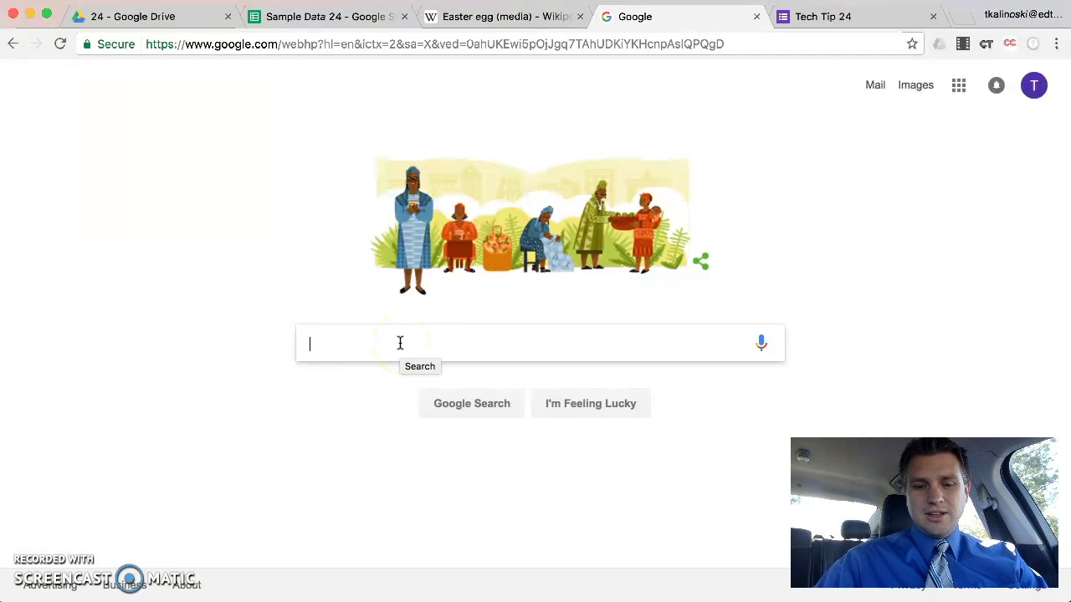
text(d)
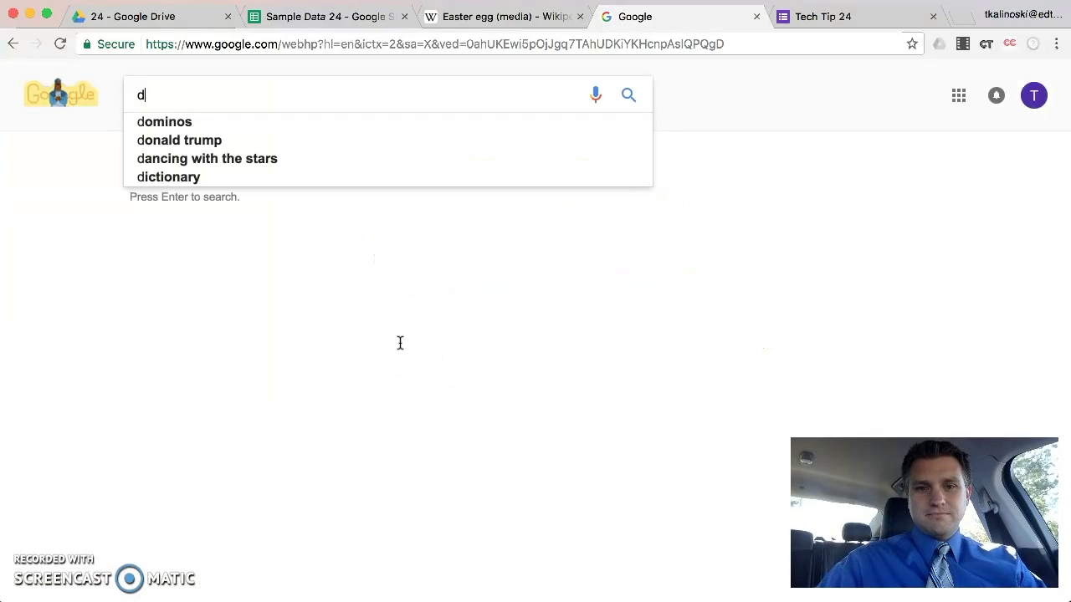
text(o a)
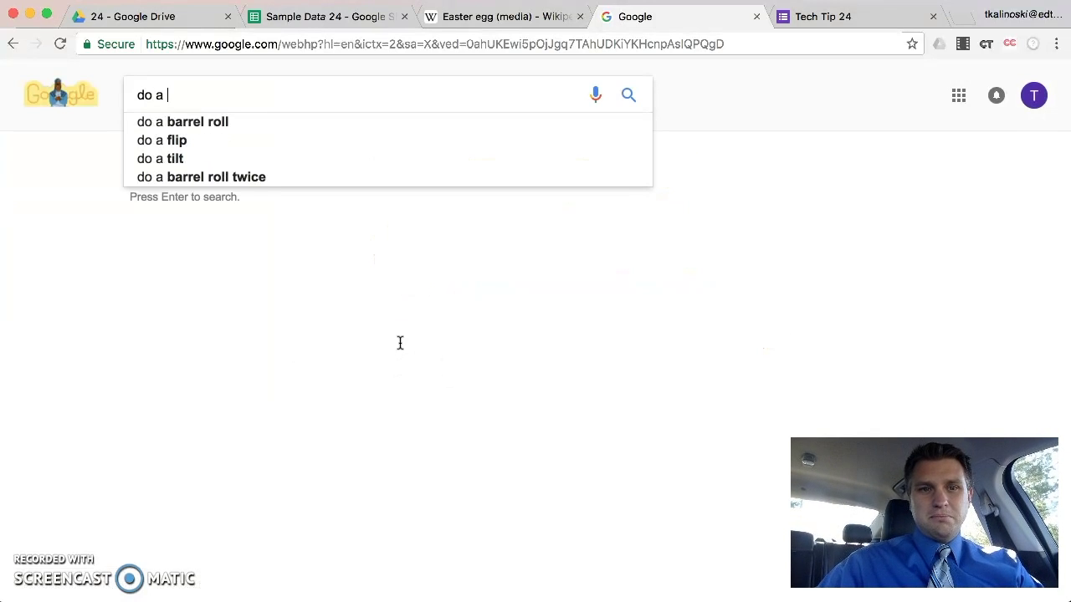
click(191, 123)
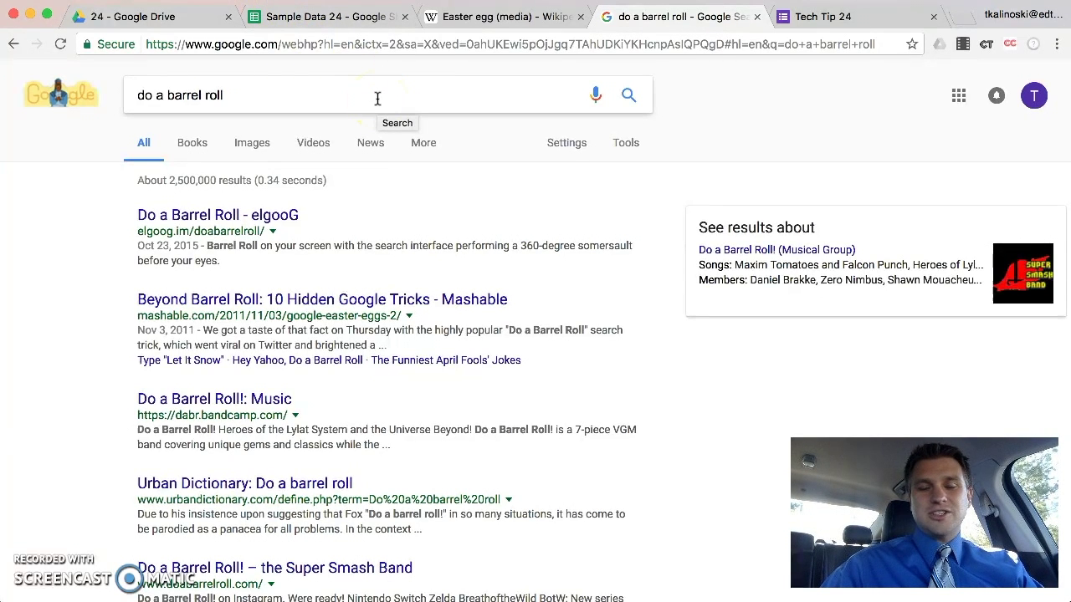
key(Return)
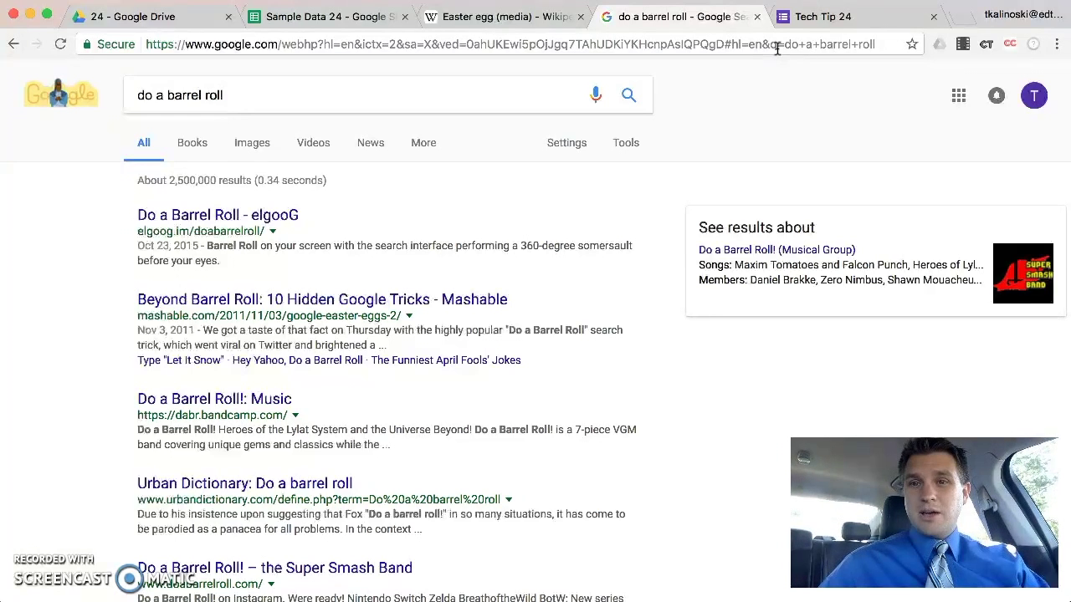
- Switch to the Tech Tip 24 form and review its First Name and Last Name questions
click(812, 20)
click(360, 374)
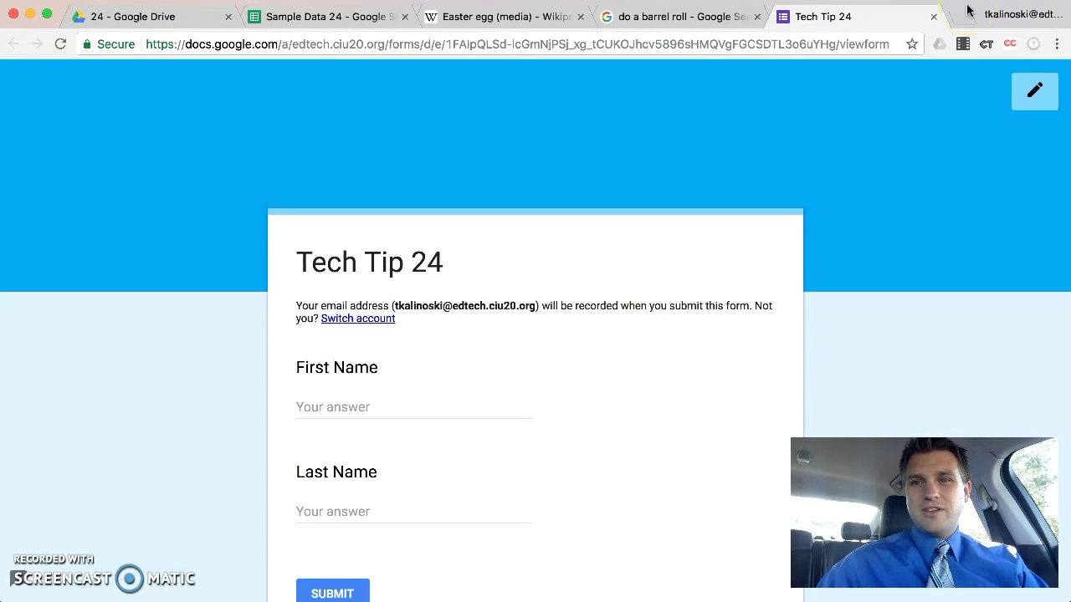
click(624, 171)
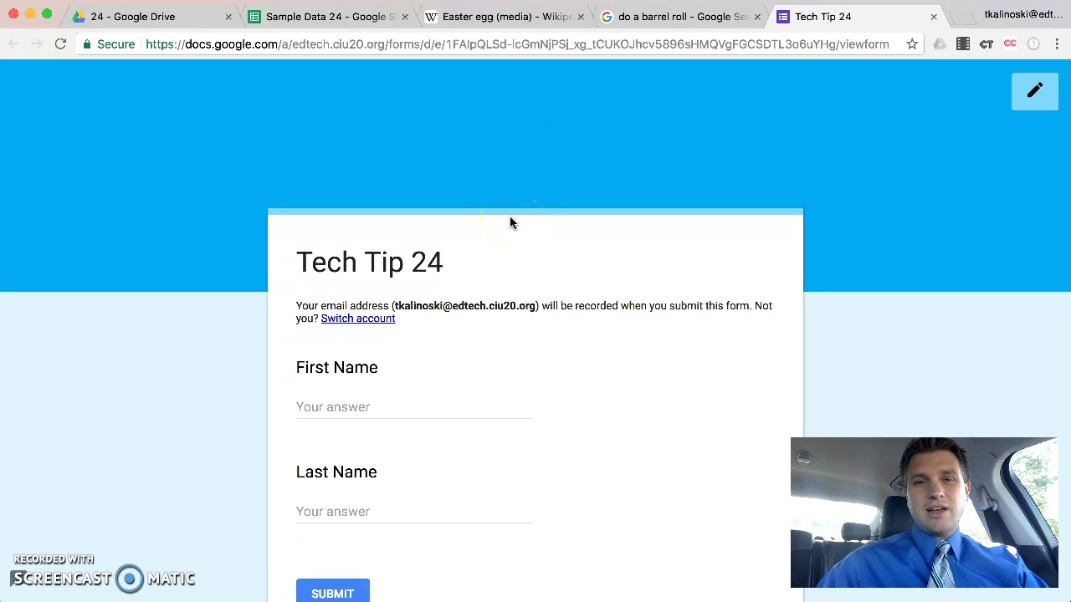
click(611, 212)
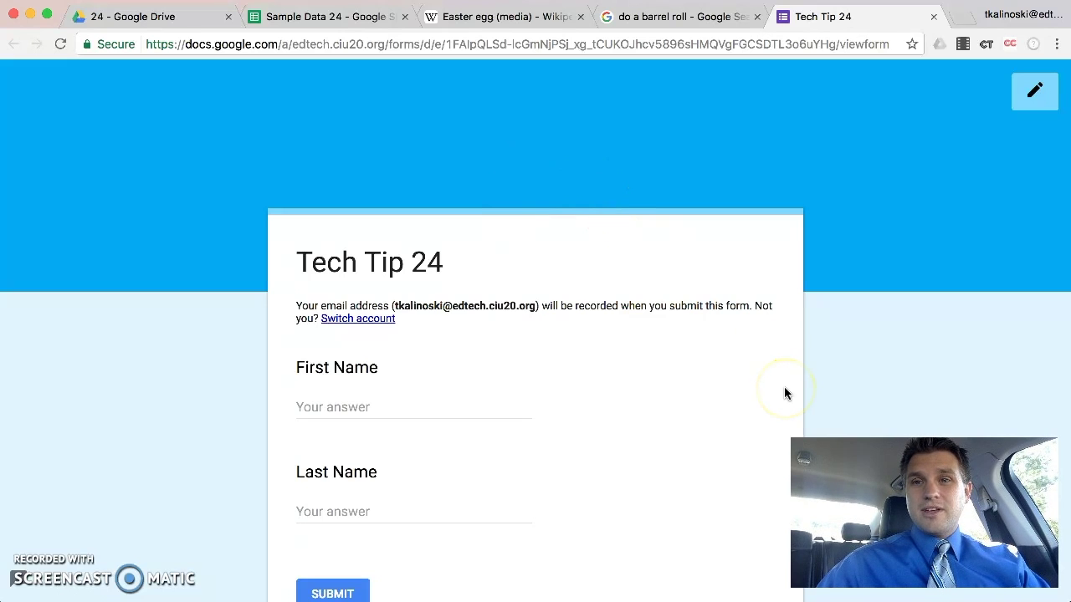
click(714, 366)
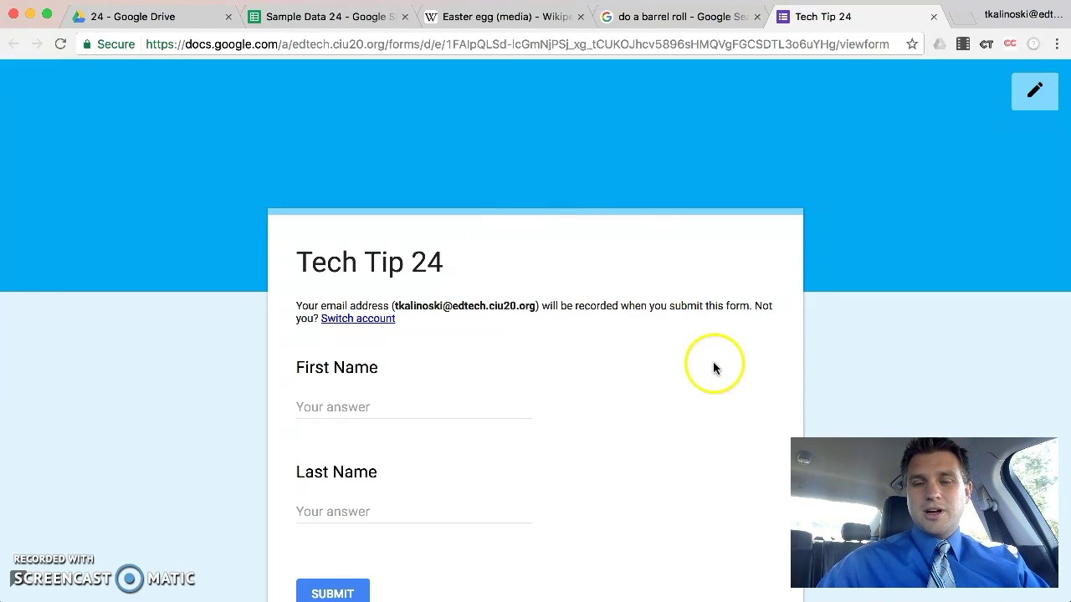